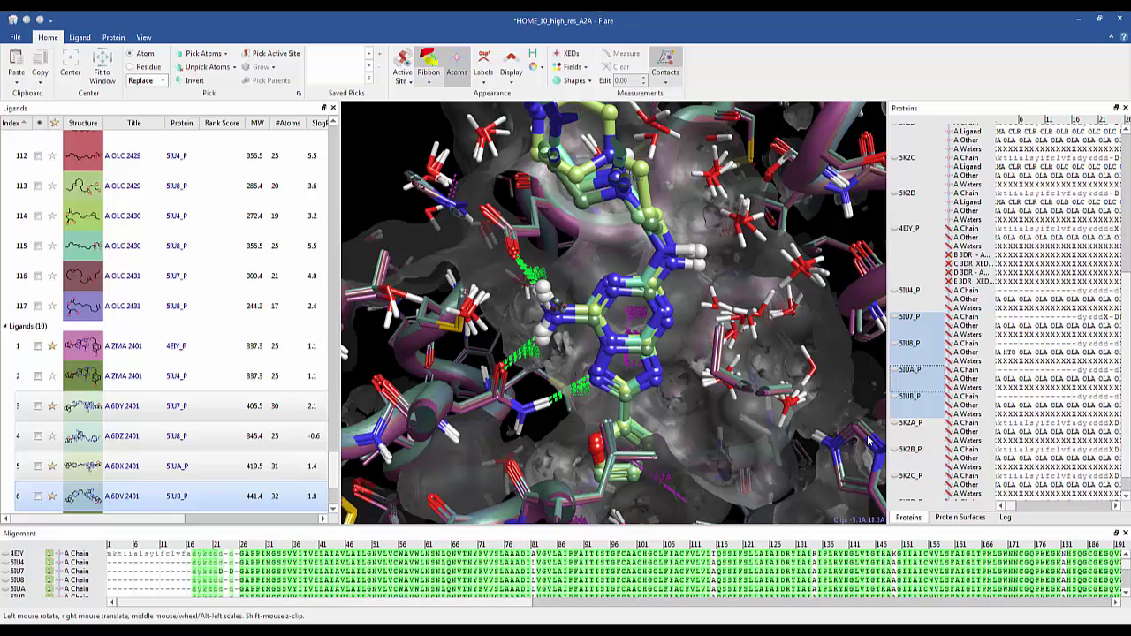
# Step: Show only protein 5IUB_P with ligand A 6DV 2401, rotated to reveal its hydrogen bonds
pyautogui.click(917, 347)
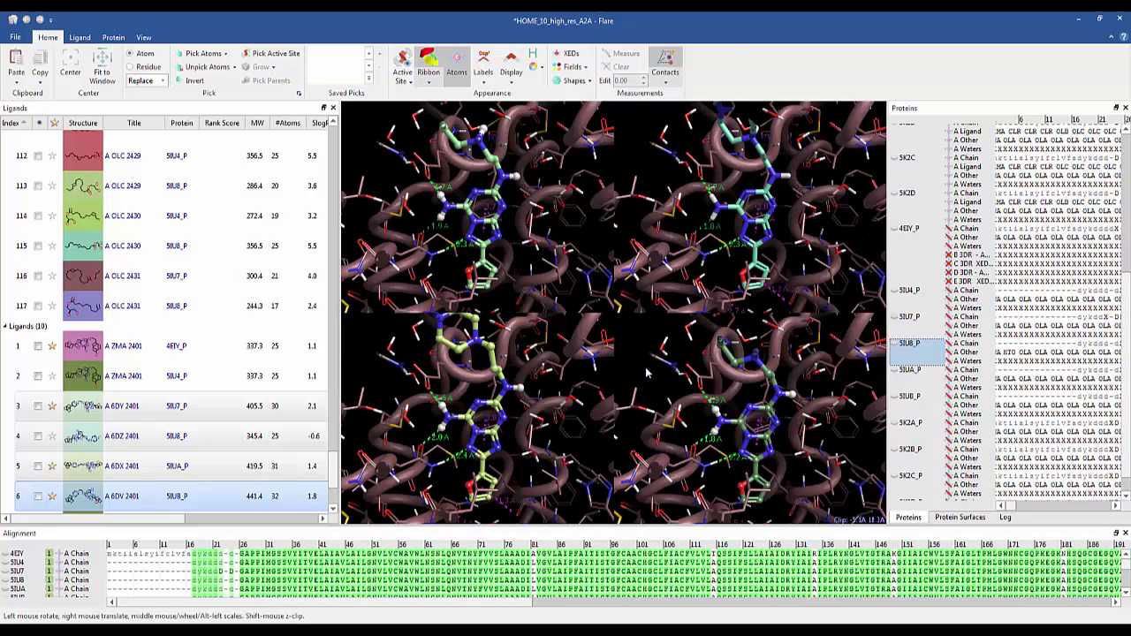
pyautogui.click(119, 501)
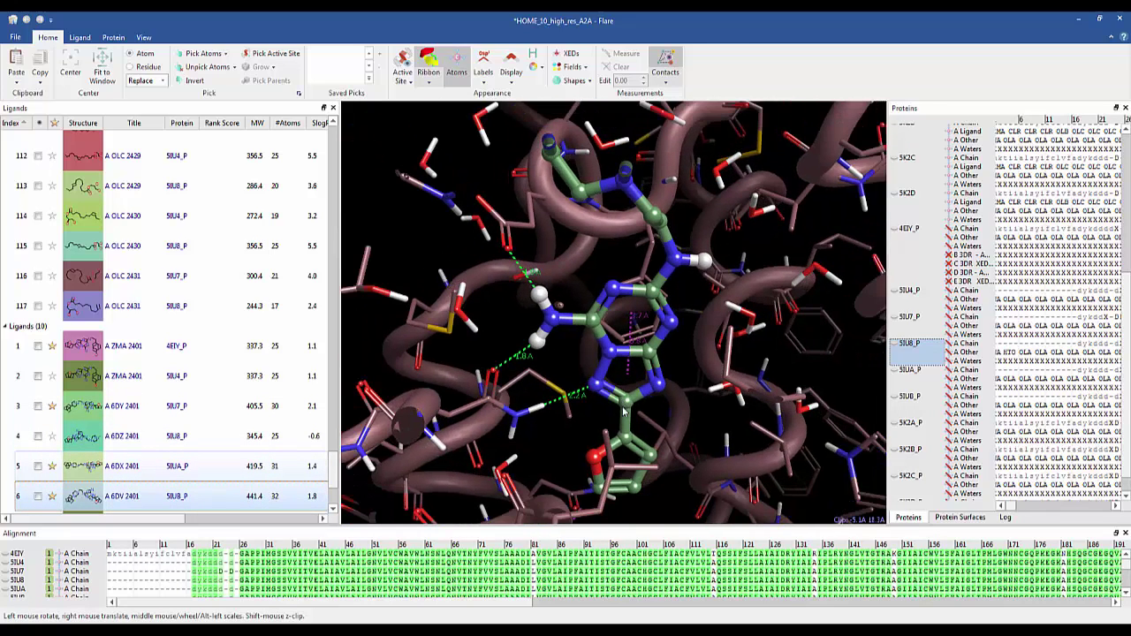
pyautogui.moveTo(676, 435)
pyautogui.mouseDown()
pyautogui.moveTo(628, 442)
pyautogui.moveTo(644, 439)
pyautogui.mouseUp()
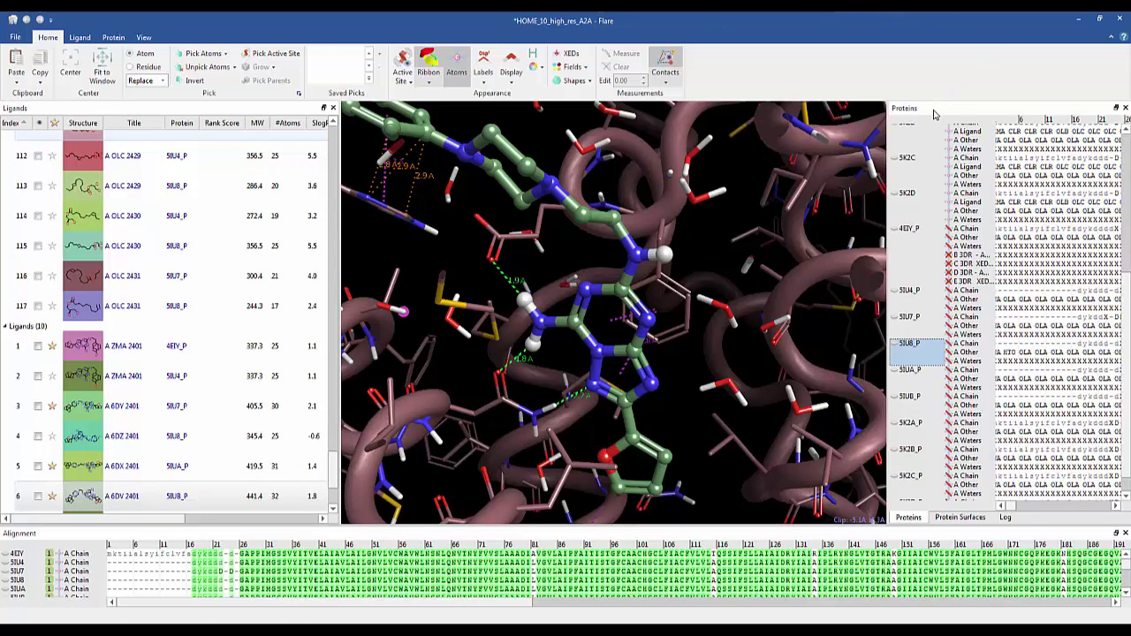
pyautogui.click(287, 468)
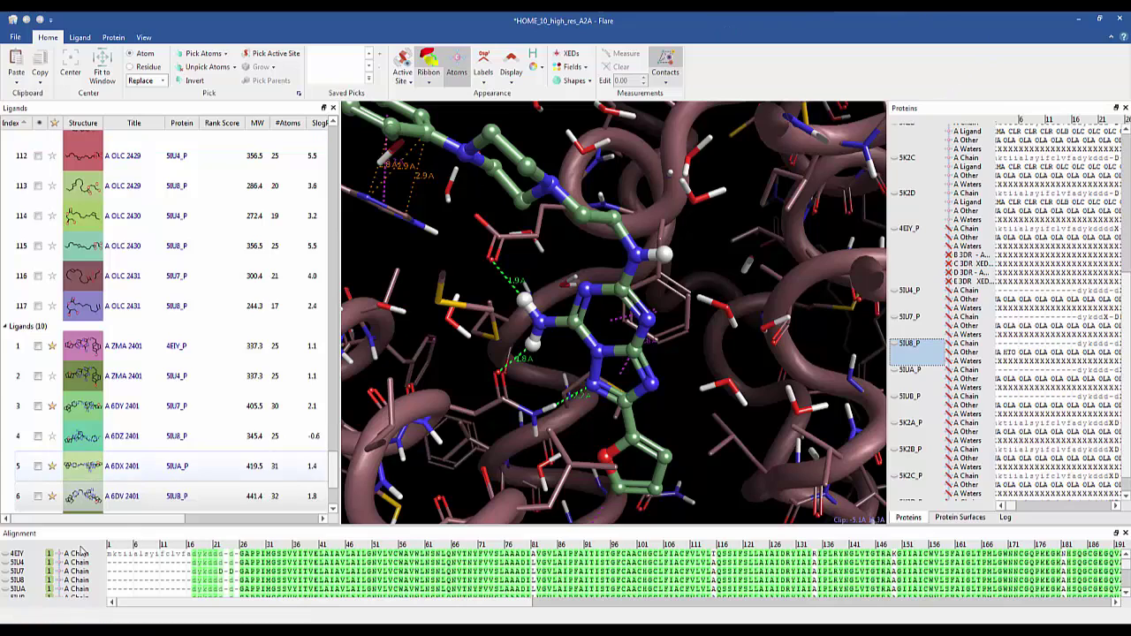
pyautogui.click(955, 519)
pyautogui.click(1006, 517)
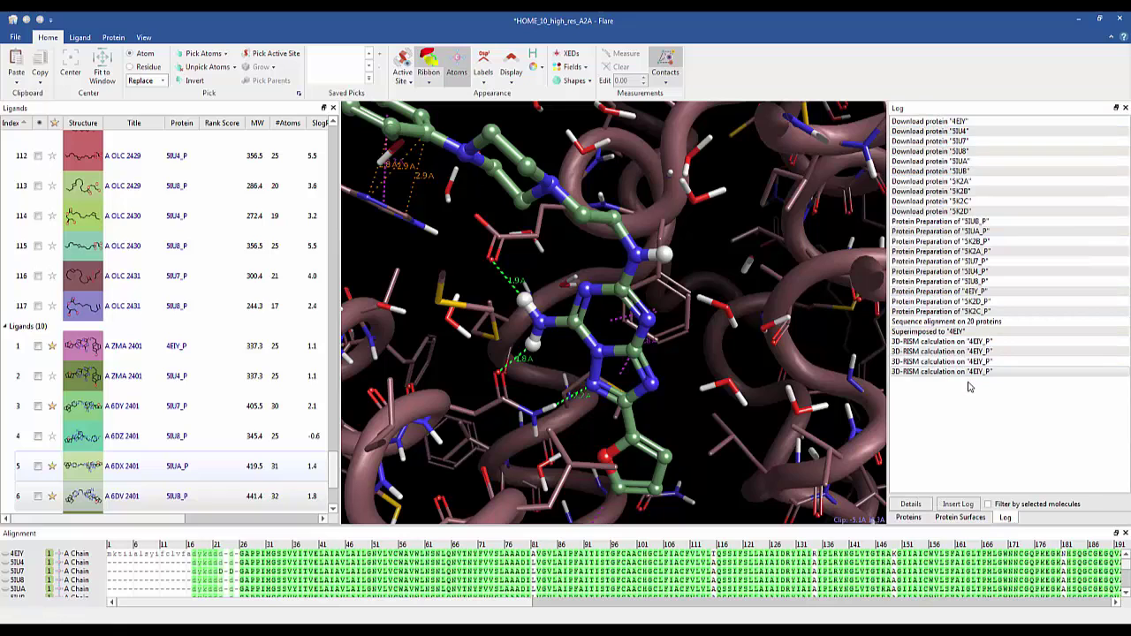
pyautogui.click(908, 519)
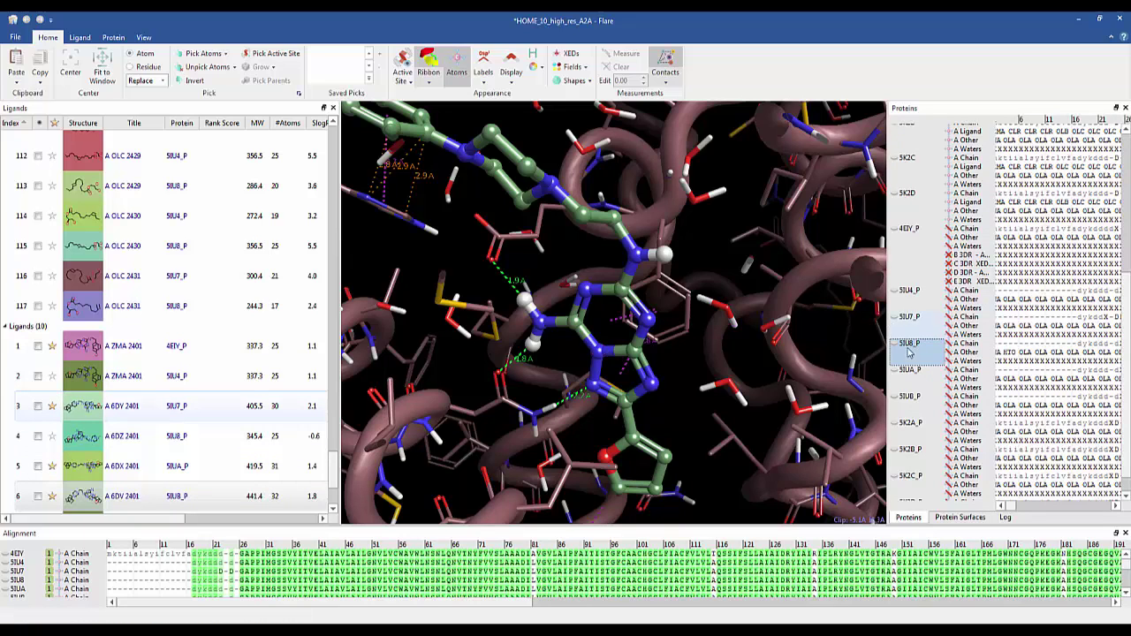
# Step: Export ligand A 6DV 2401 from the Ligands table to the Flare folder as A 6DV 2401.sdf
pyautogui.click(1100, 19)
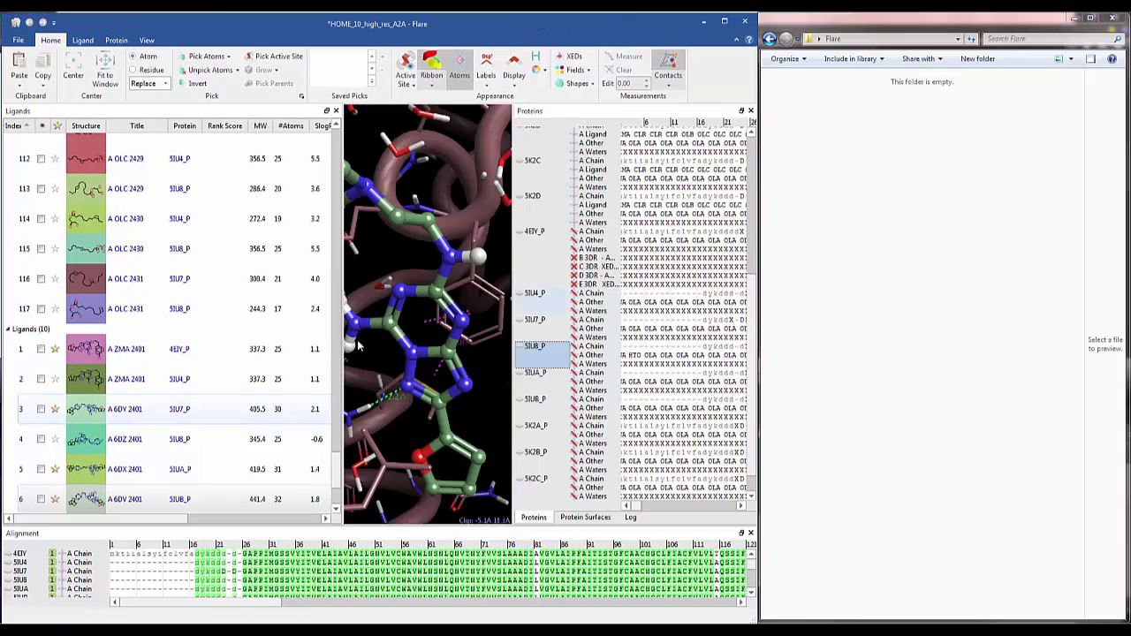
pyautogui.click(123, 499)
pyautogui.moveTo(123, 500); pyautogui.dragTo(880, 155)
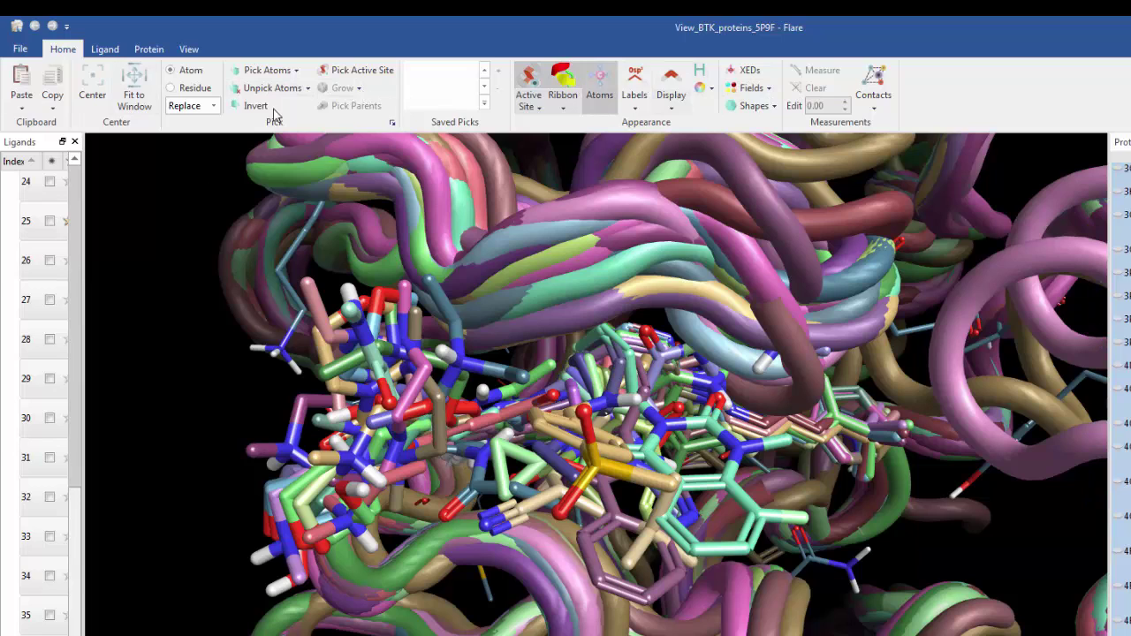
# Step: Browse the Ligand, Protein and View ribbon commands, finishing on the Protein tab
pyautogui.click(105, 50)
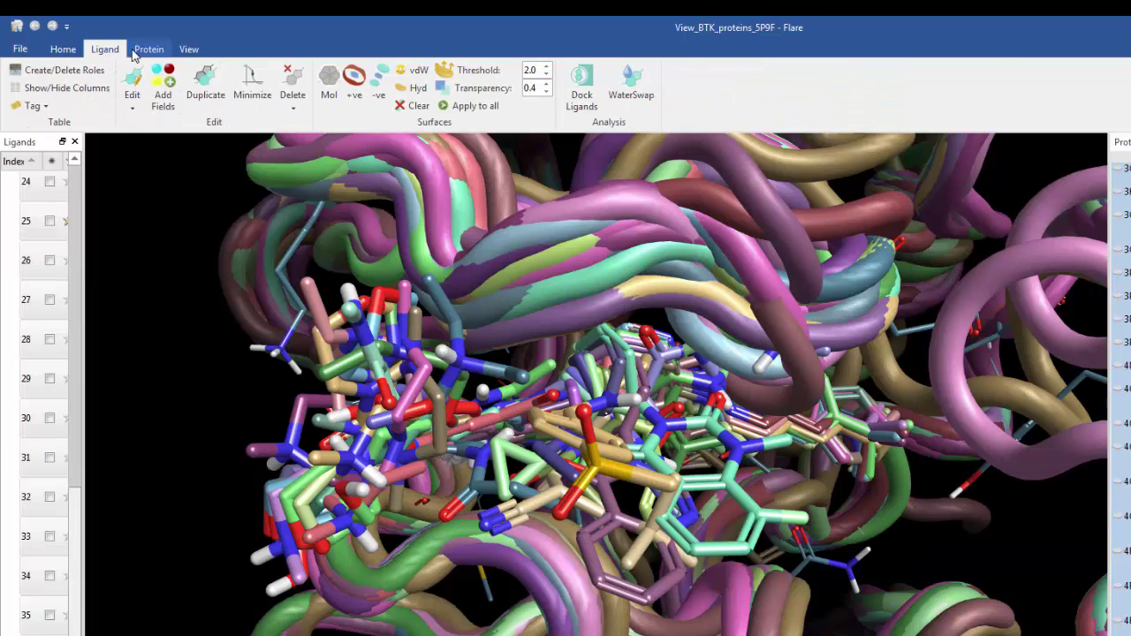
pyautogui.click(146, 52)
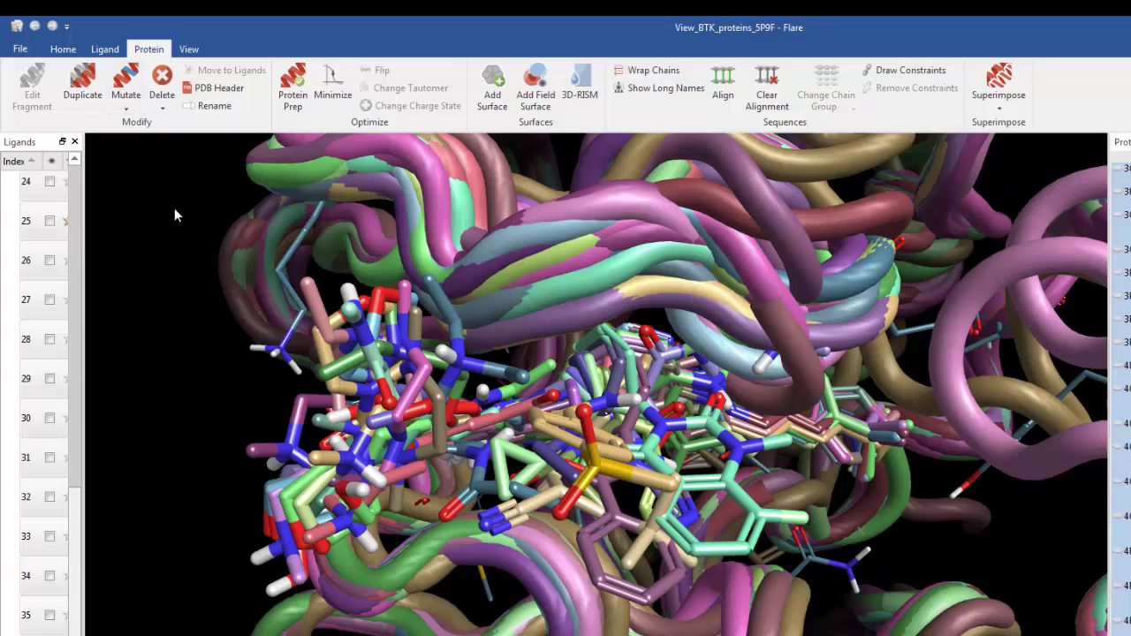
pyautogui.click(190, 49)
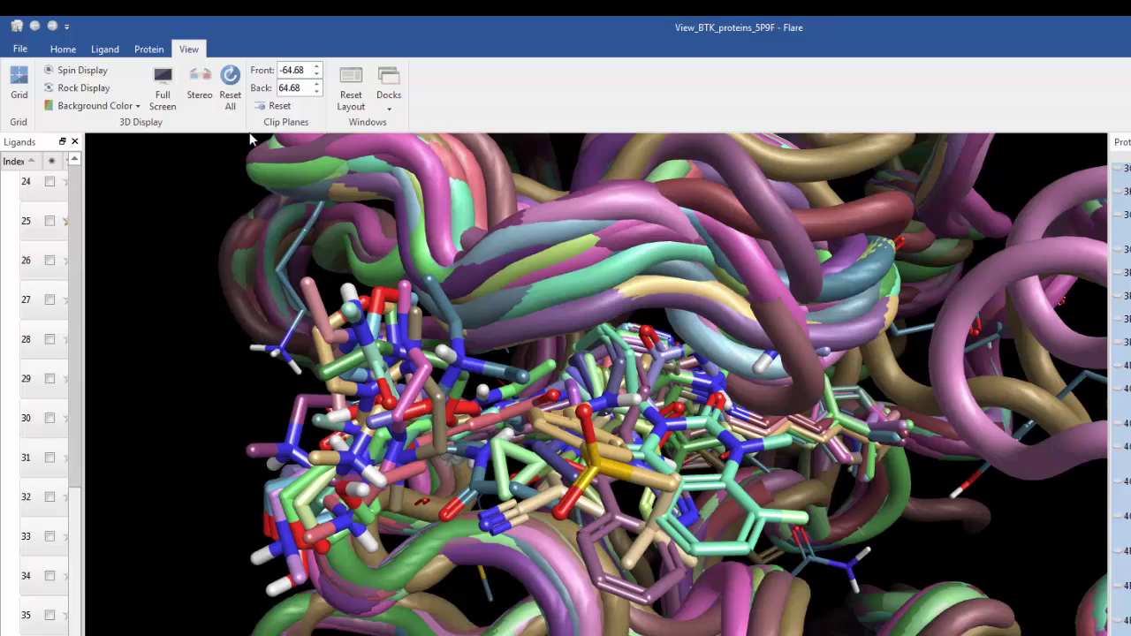
pyautogui.click(146, 51)
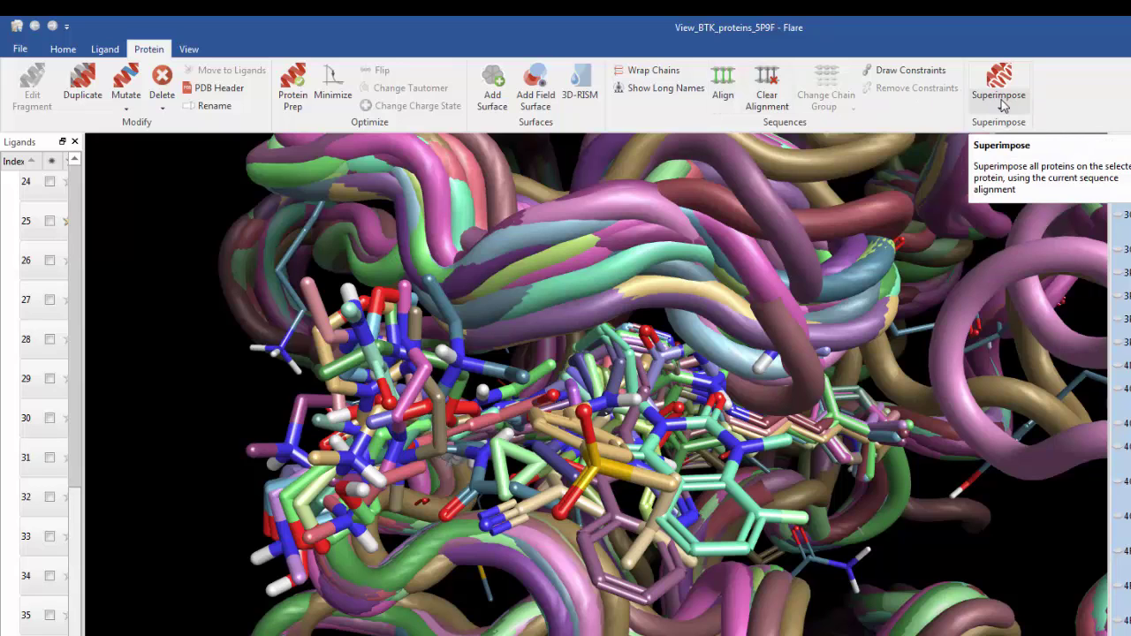
# Step: Look over the Ligand ribbon commands, then return to the Protein ribbon
pyautogui.click(100, 50)
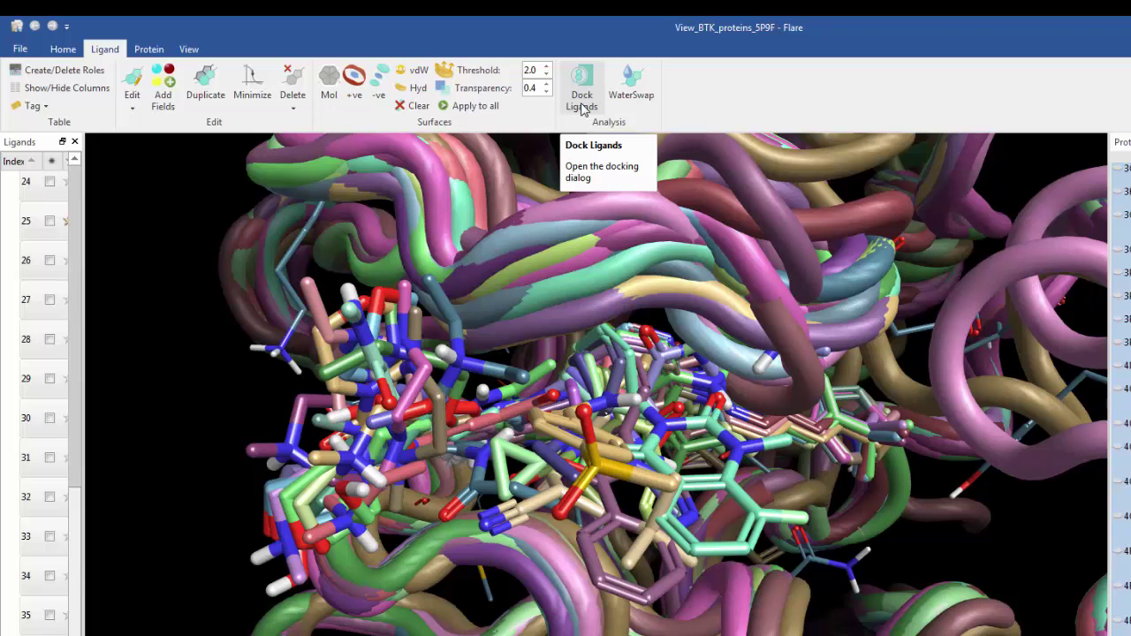
pyautogui.click(148, 48)
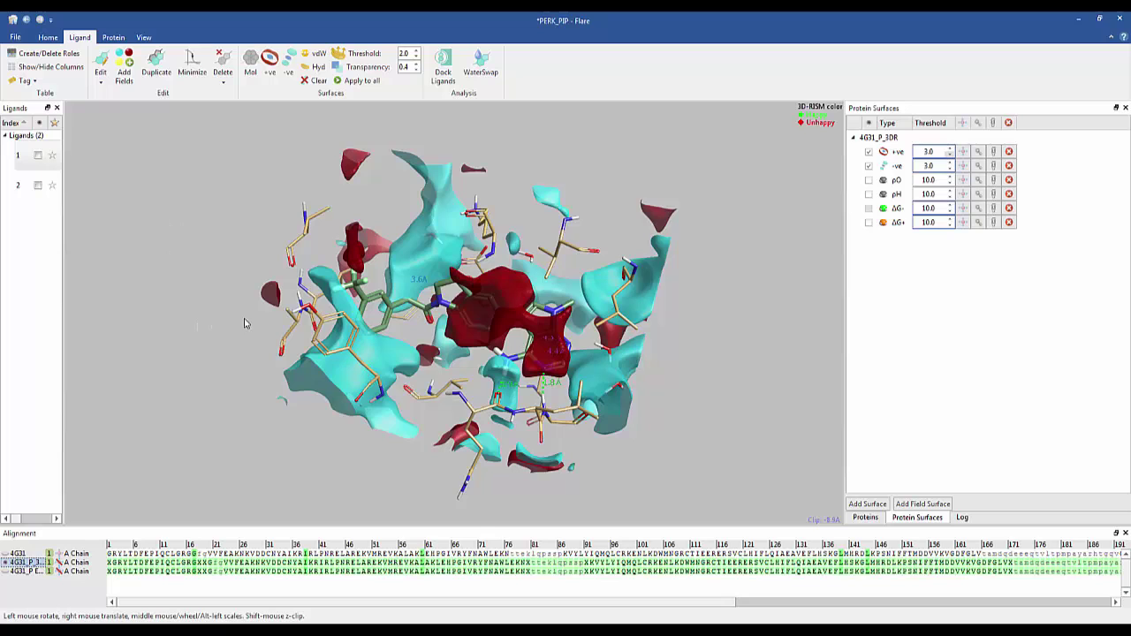
pyautogui.scroll(2, 247, 325)
pyautogui.scroll(3, 246, 324)
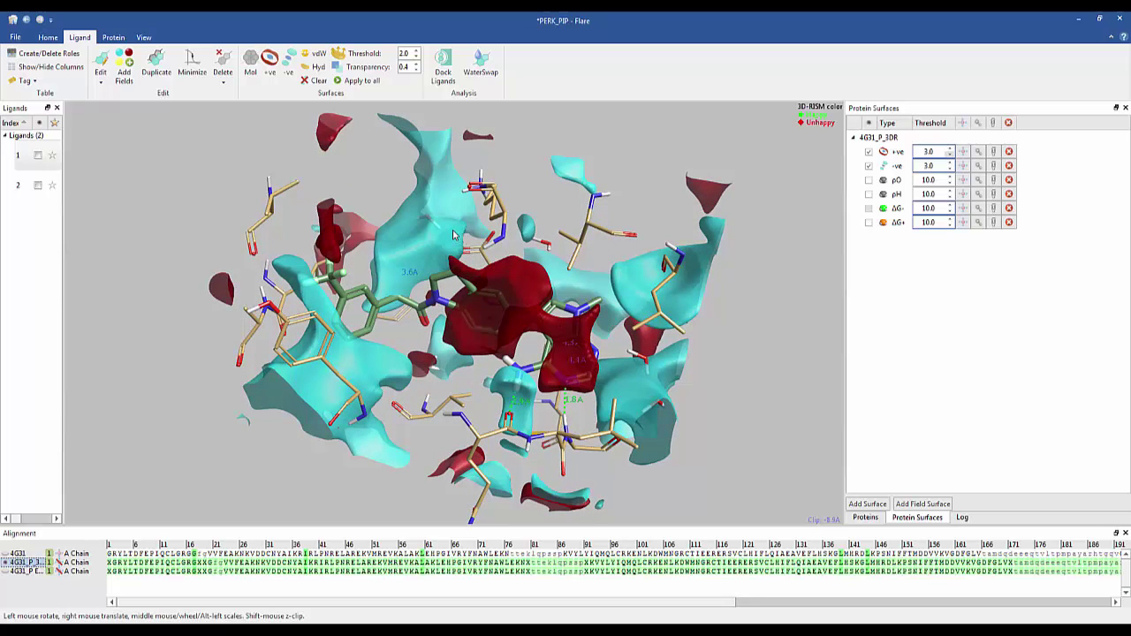
pyautogui.click(290, 59)
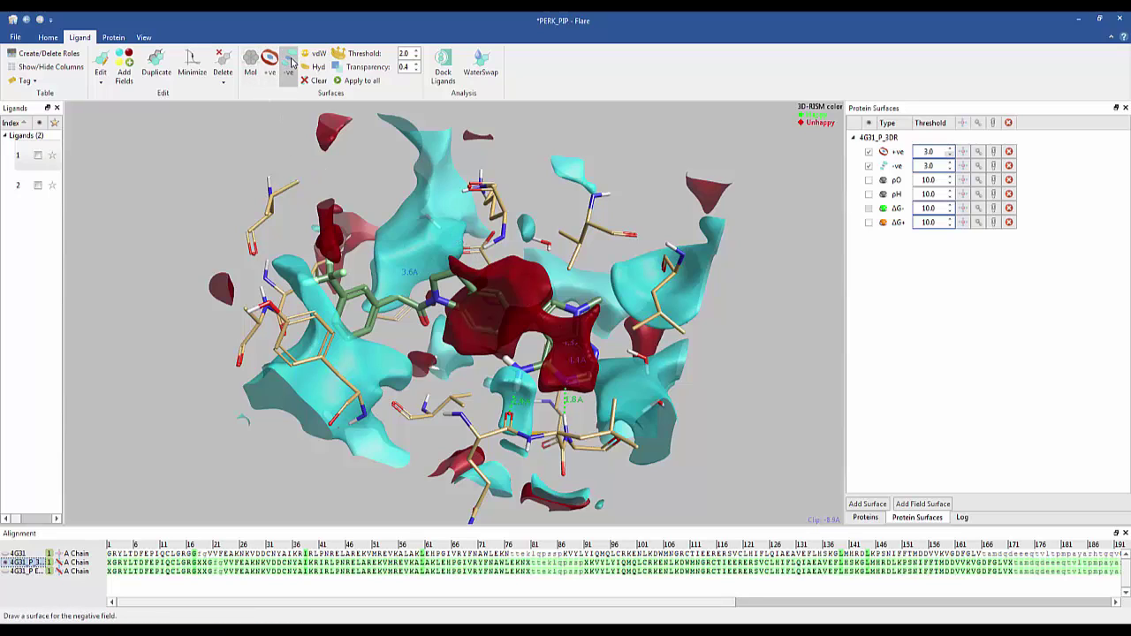
pyautogui.click(289, 60)
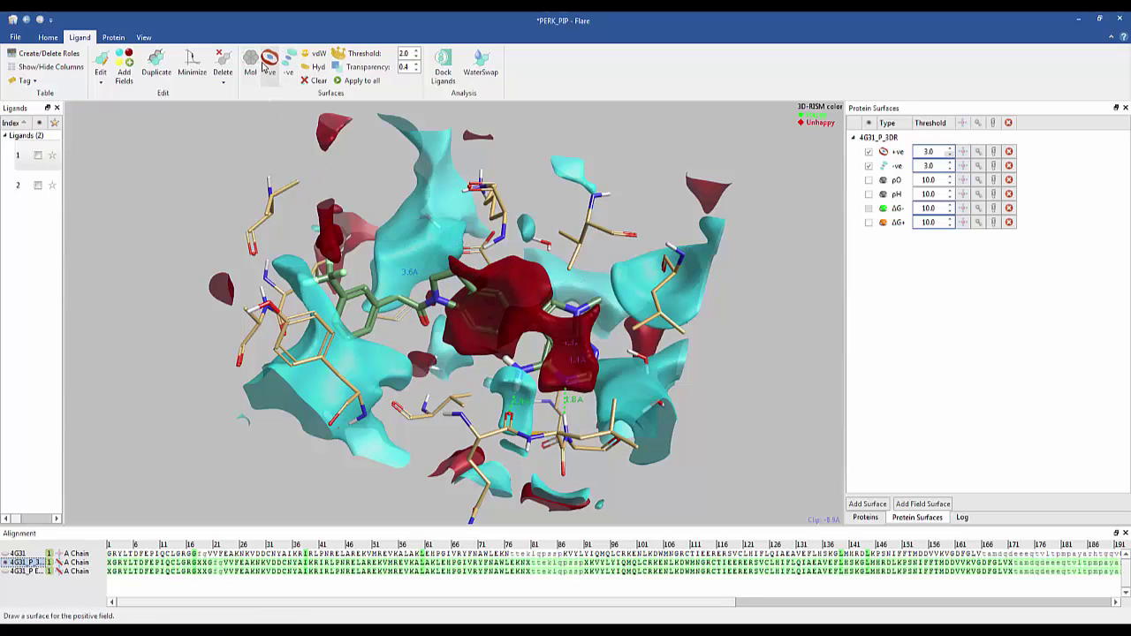
pyautogui.click(269, 68)
pyautogui.click(269, 64)
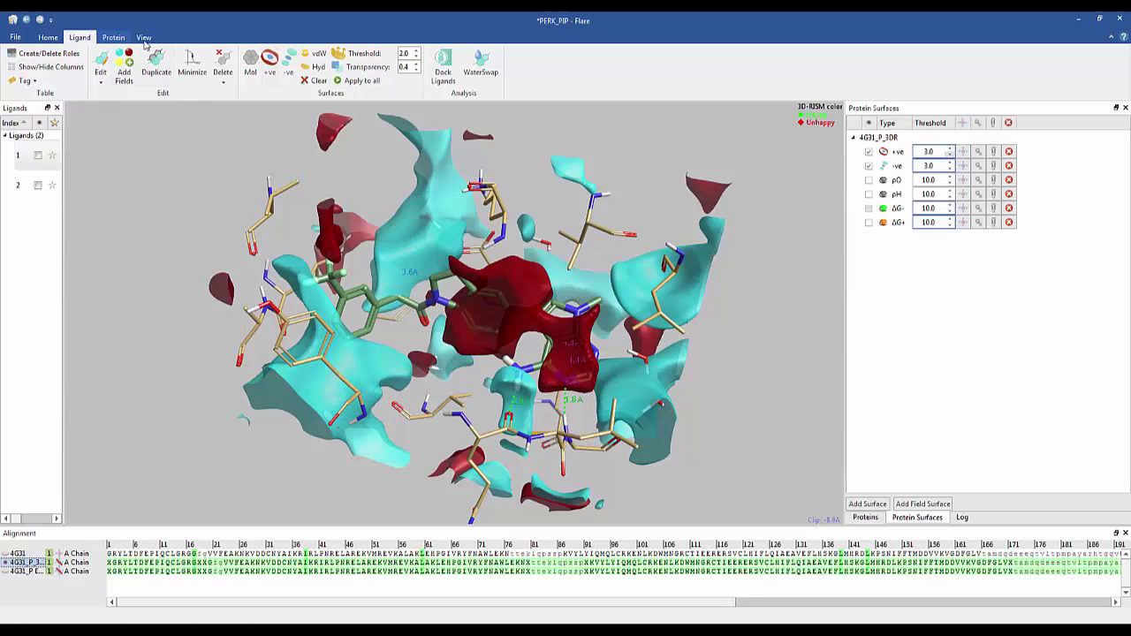
pyautogui.click(277, 59)
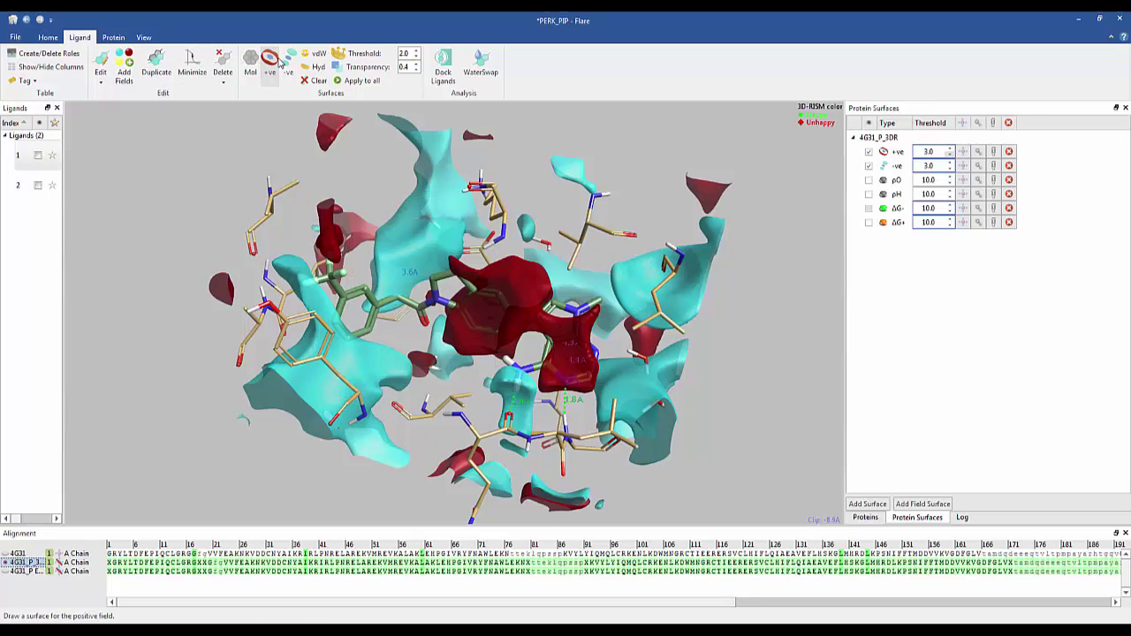
pyautogui.click(291, 65)
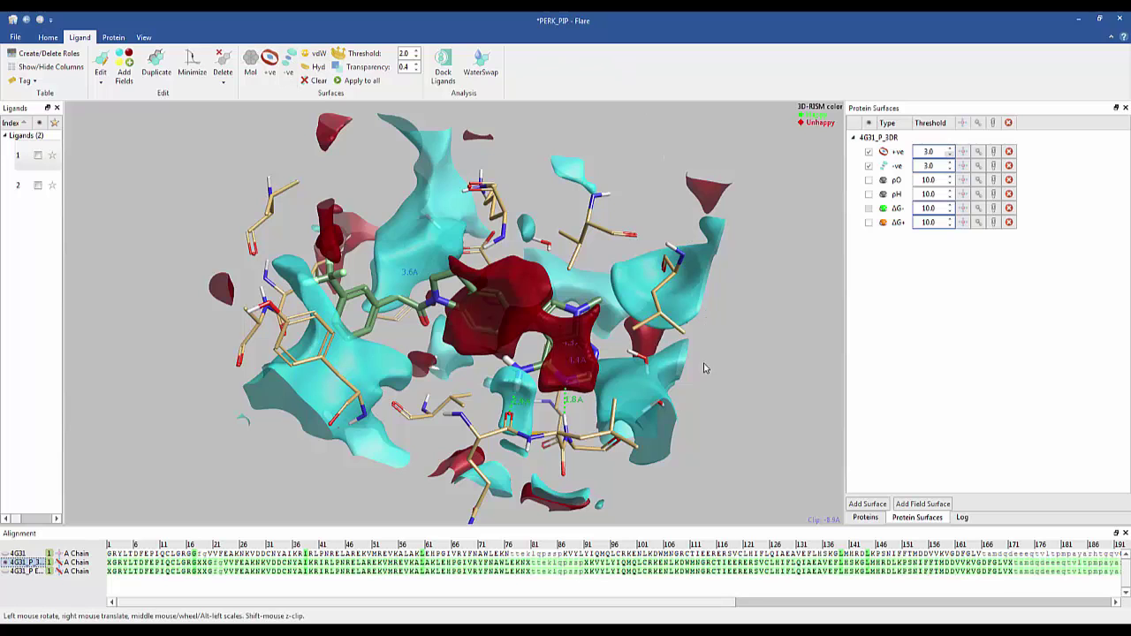
pyautogui.moveTo(747, 398)
pyautogui.mouseDown()
pyautogui.moveTo(752, 366)
pyautogui.moveTo(756, 403)
pyautogui.mouseUp()
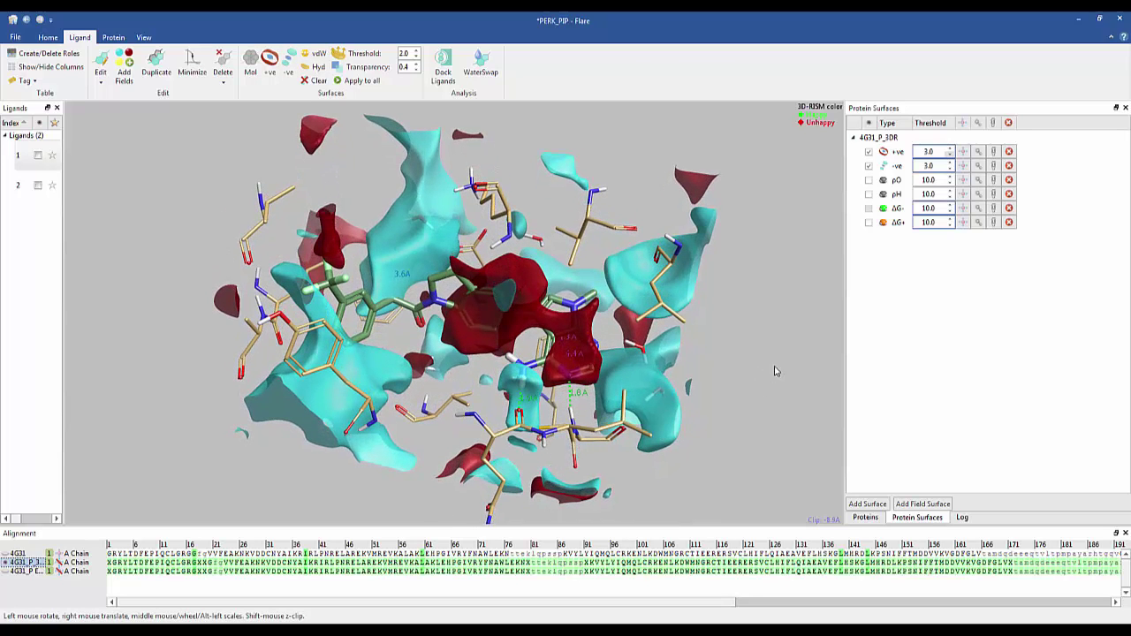
# Step: Hide the +ve and -ve field surfaces and show the ρO and ρH water densities
pyautogui.click(868, 152)
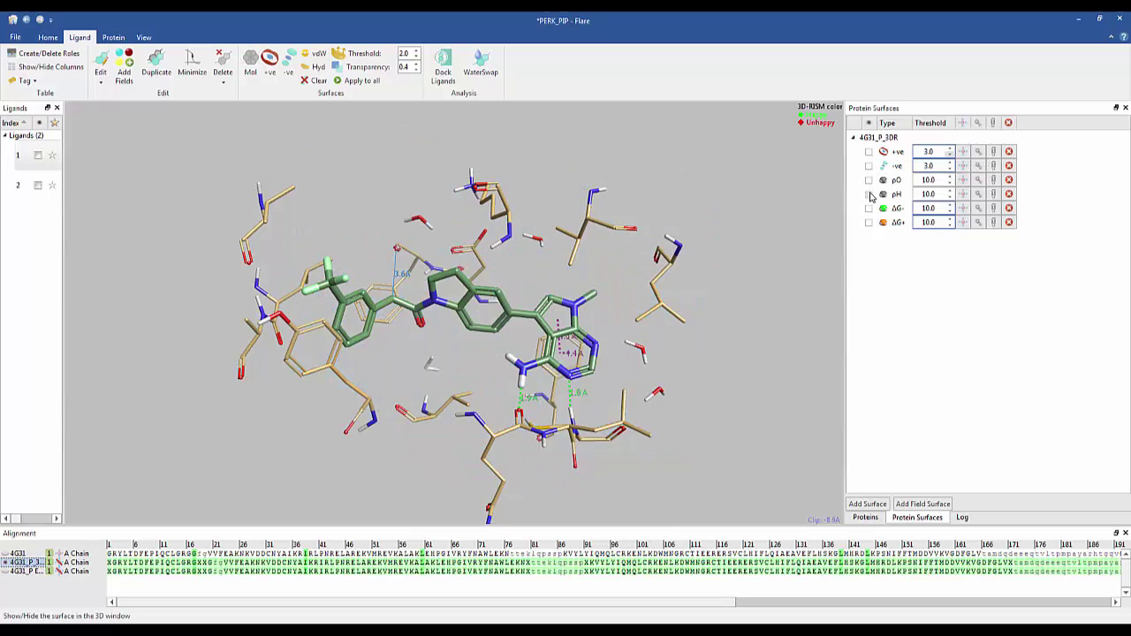
pyautogui.click(869, 180)
pyautogui.click(868, 193)
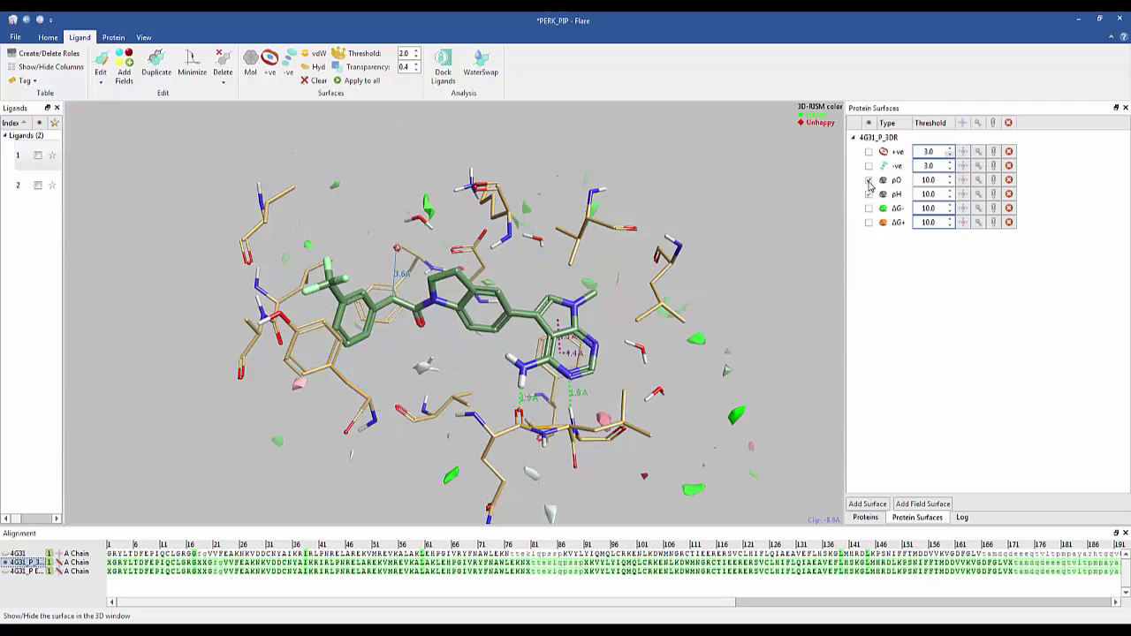
pyautogui.moveTo(509, 370); pyautogui.dragTo(497, 361)
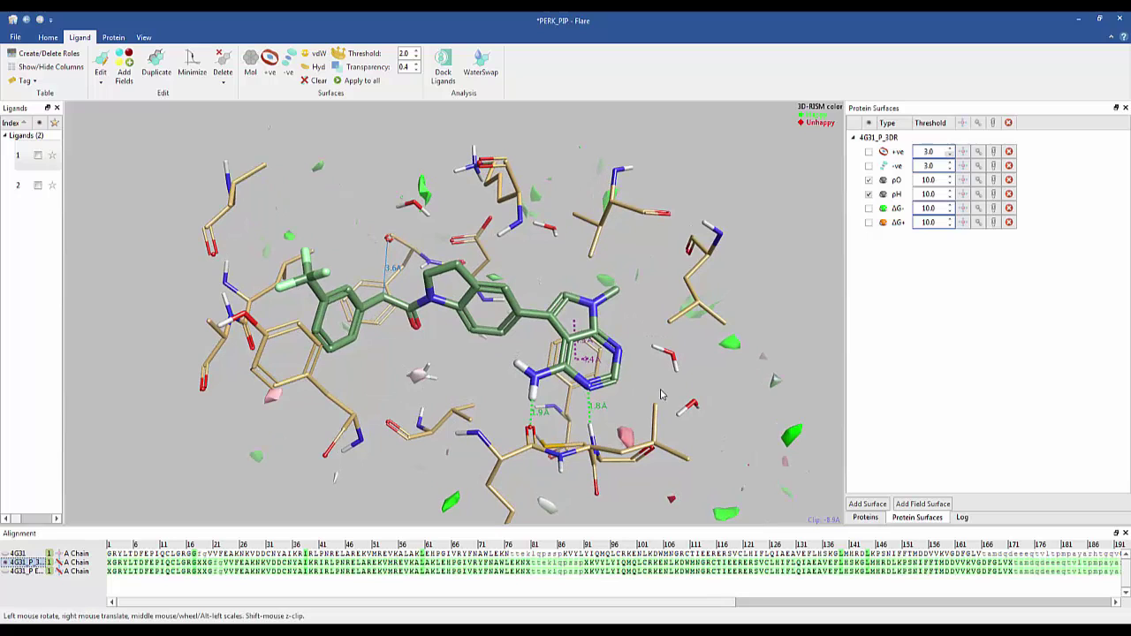
# Step: Briefly display the ΔG- and ΔG+ 3D-RISM surfaces, then hide them again
pyautogui.click(868, 209)
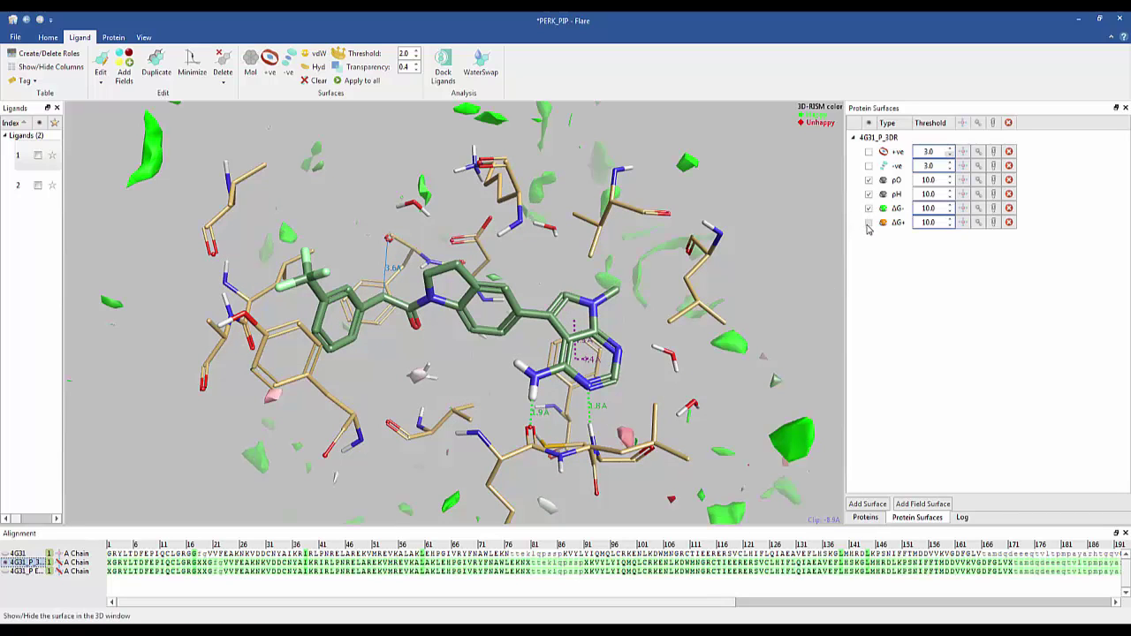
pyautogui.click(869, 223)
pyautogui.click(869, 222)
pyautogui.click(868, 208)
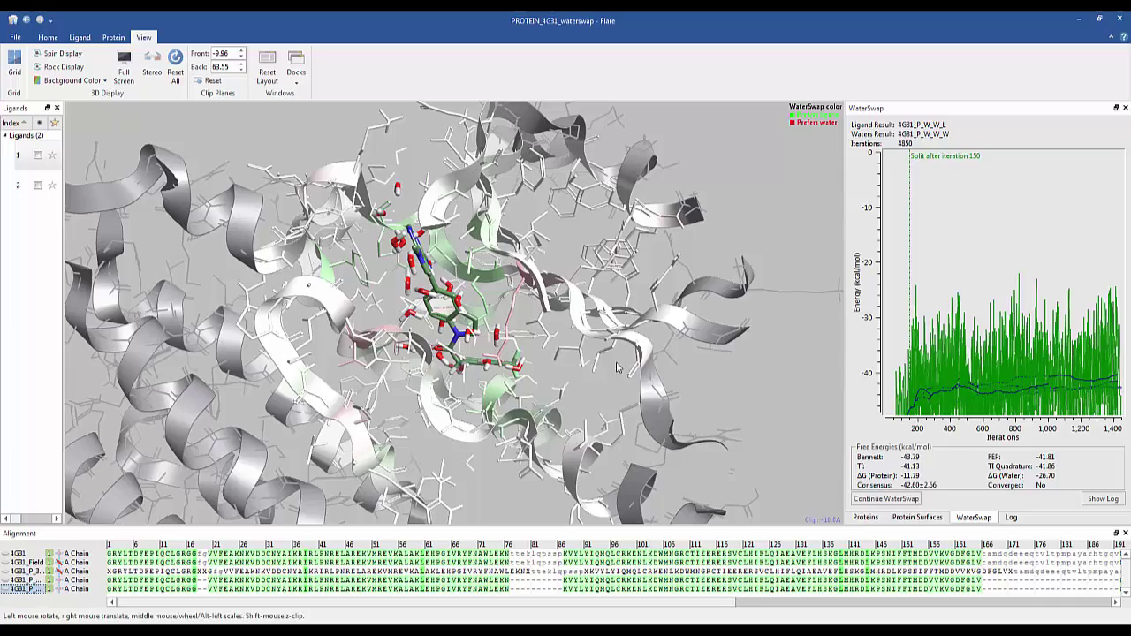
# Step: Rotate the 4G31 protein to look into the WaterSwap binding site
pyautogui.moveTo(549, 292)
pyautogui.mouseDown()
pyautogui.moveTo(566, 295)
pyautogui.moveTo(564, 316)
pyautogui.mouseUp()
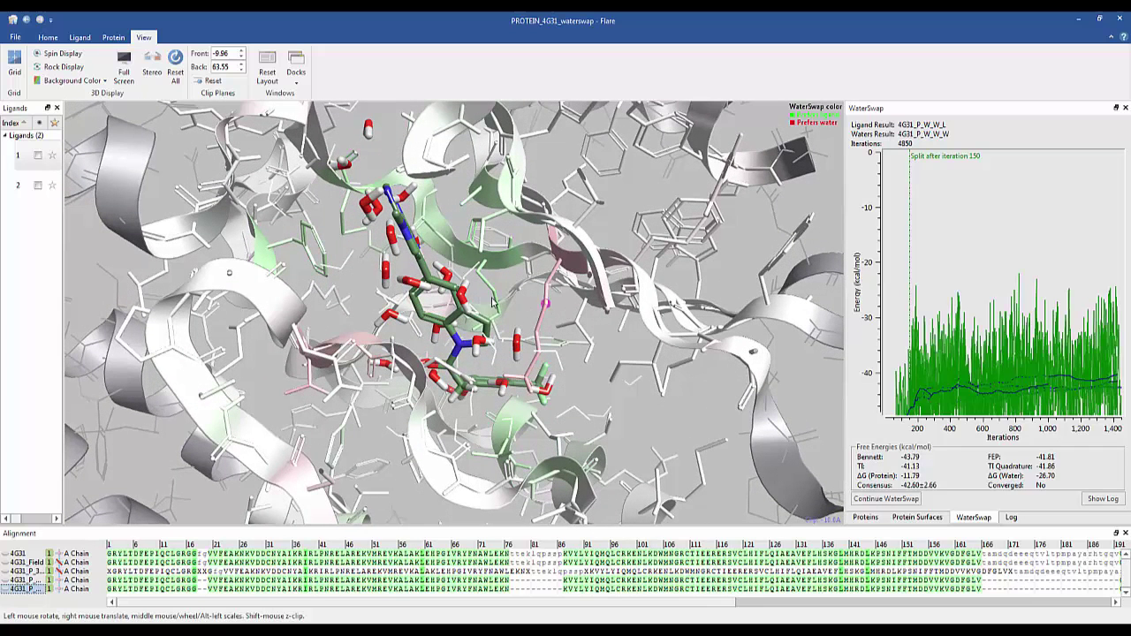
# Step: Open Flare Preferences at the Processing page for local and remote calculations
pyautogui.click(15, 37)
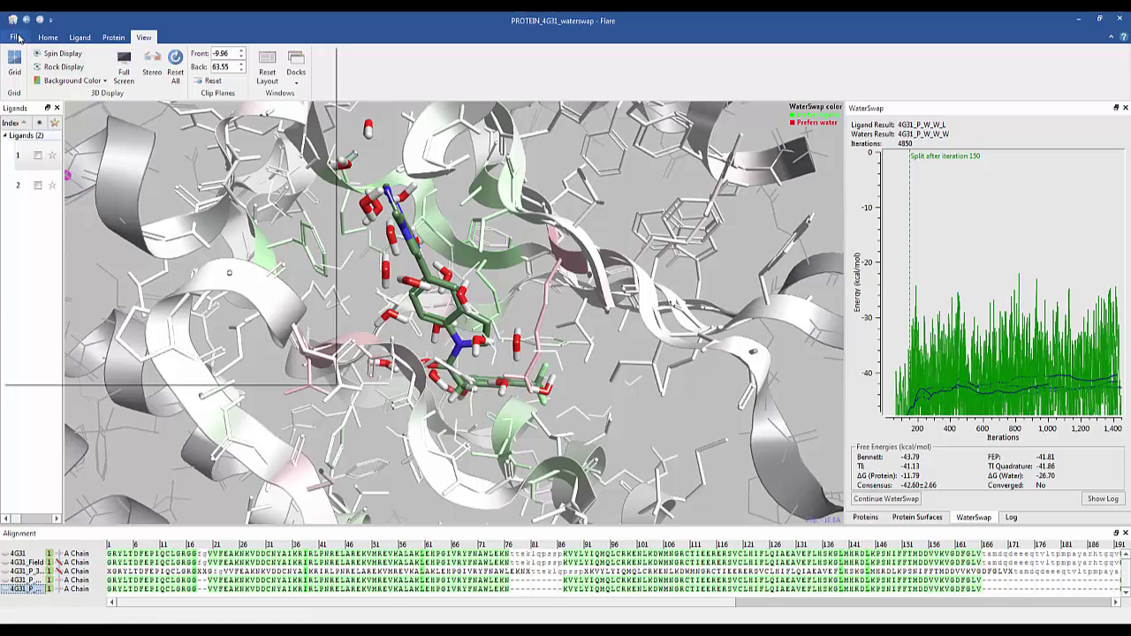
pyautogui.click(67, 269)
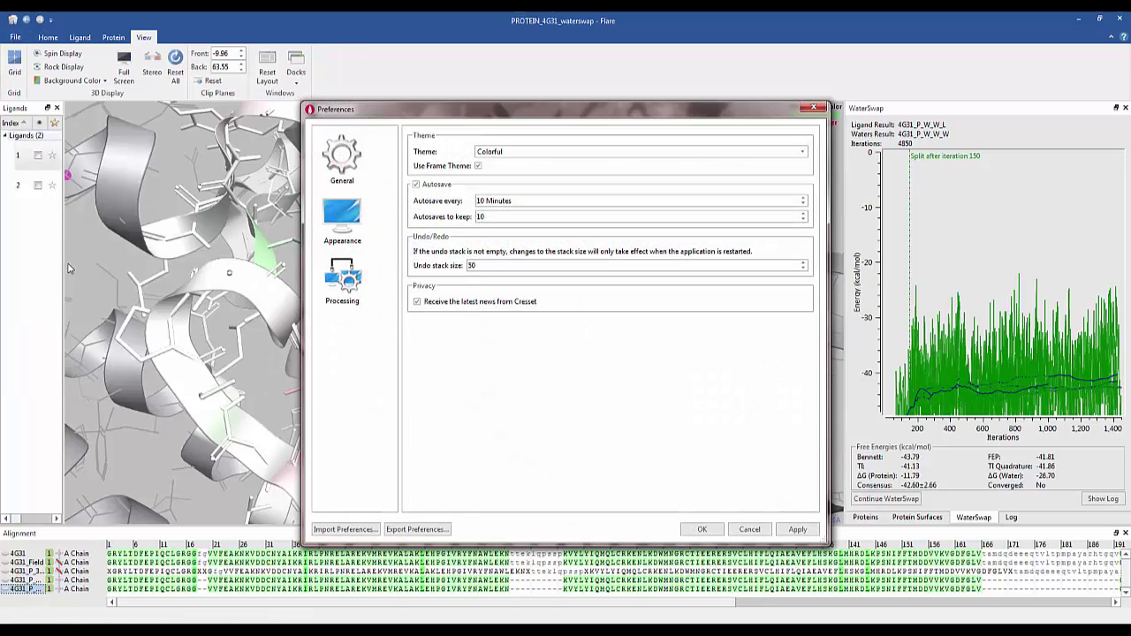
pyautogui.click(336, 277)
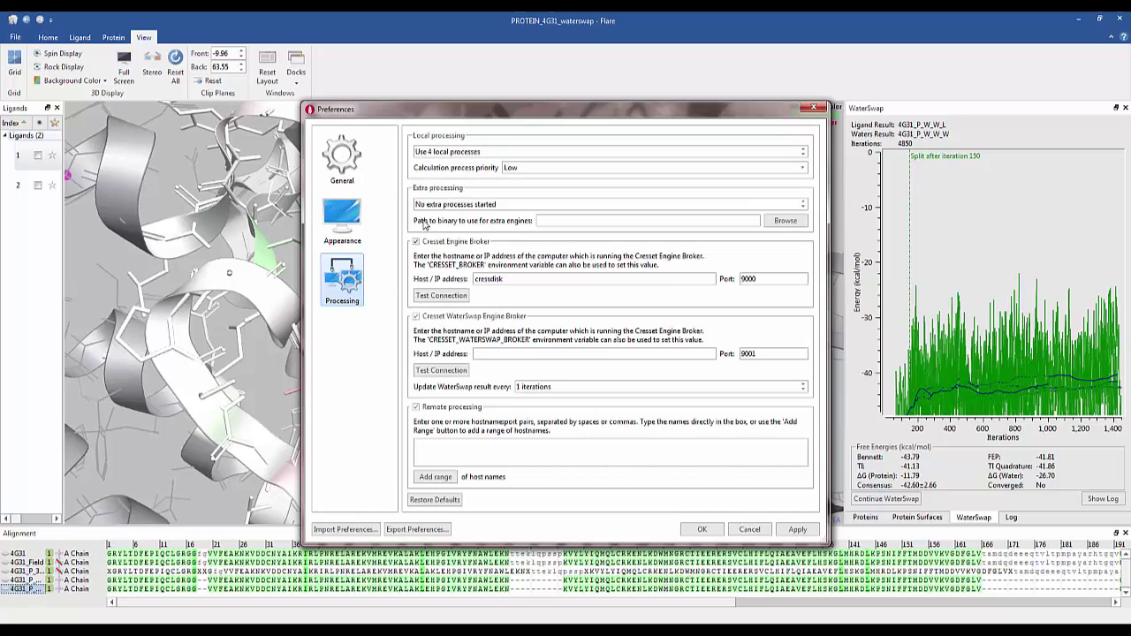